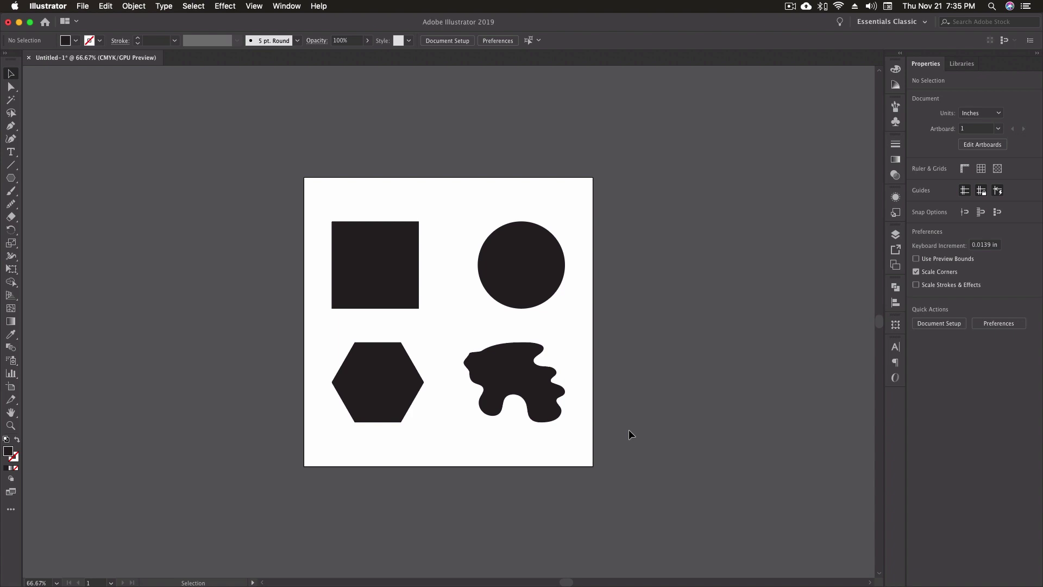
# Pick the Area Type Tool, try it on the circle, and dismiss the non-compound path warning
pyautogui.click(9, 154)
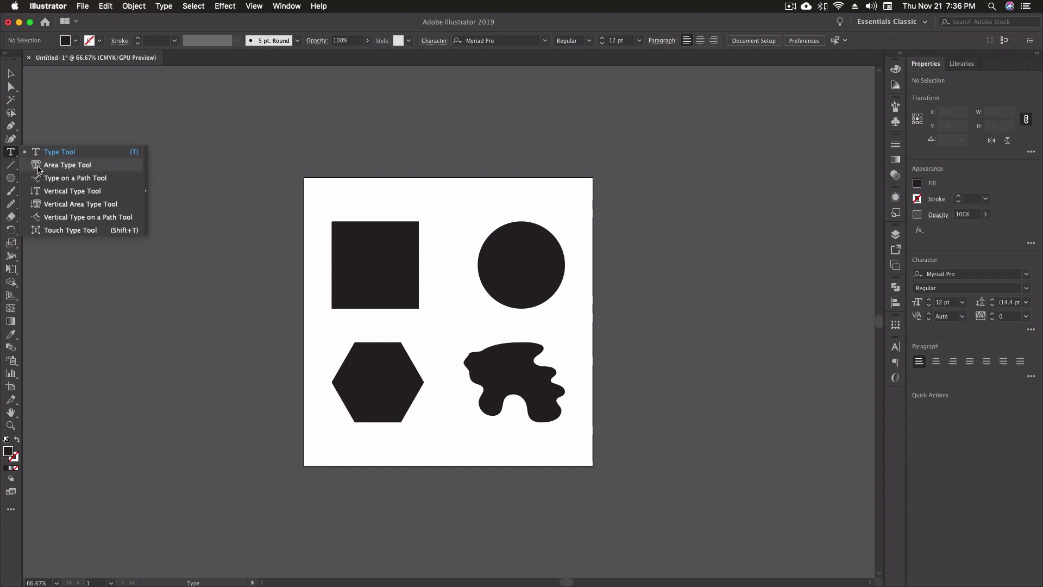
pyautogui.click(70, 166)
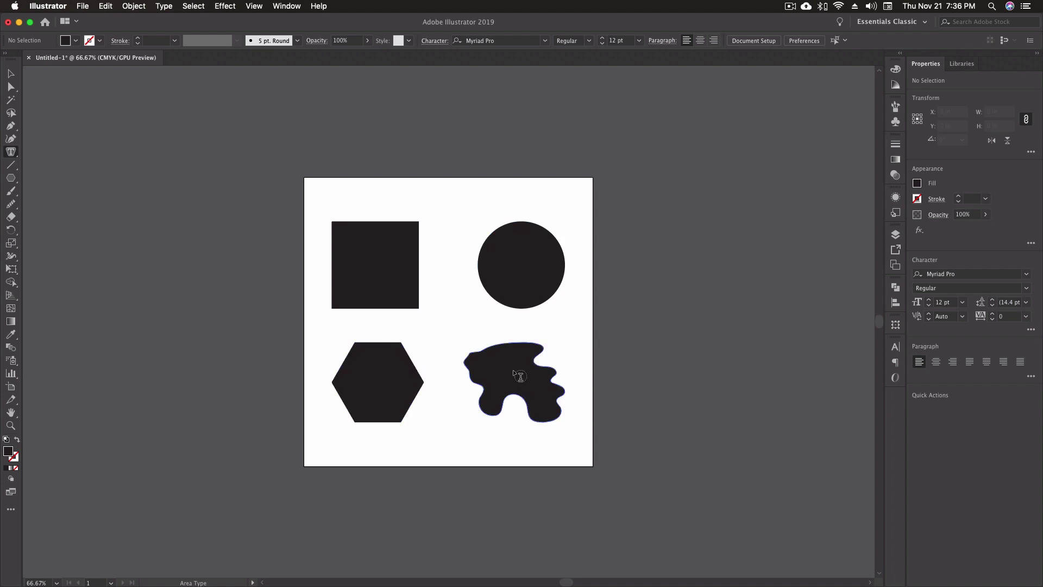
pyautogui.click(519, 268)
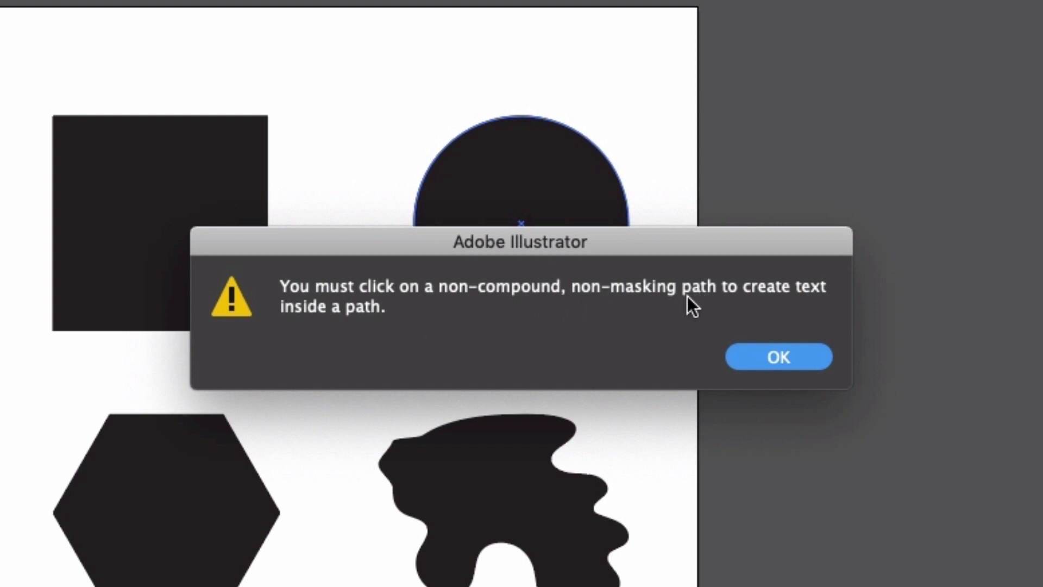
pyautogui.click(772, 357)
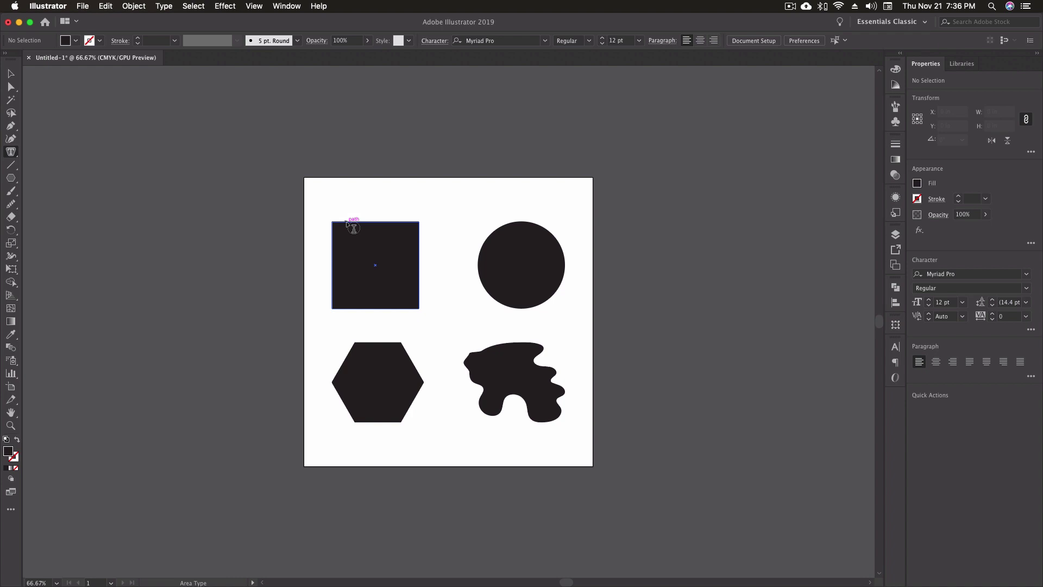
# Turn on Smart Guides in the View menu and confirm it is checked
pyautogui.click(255, 7)
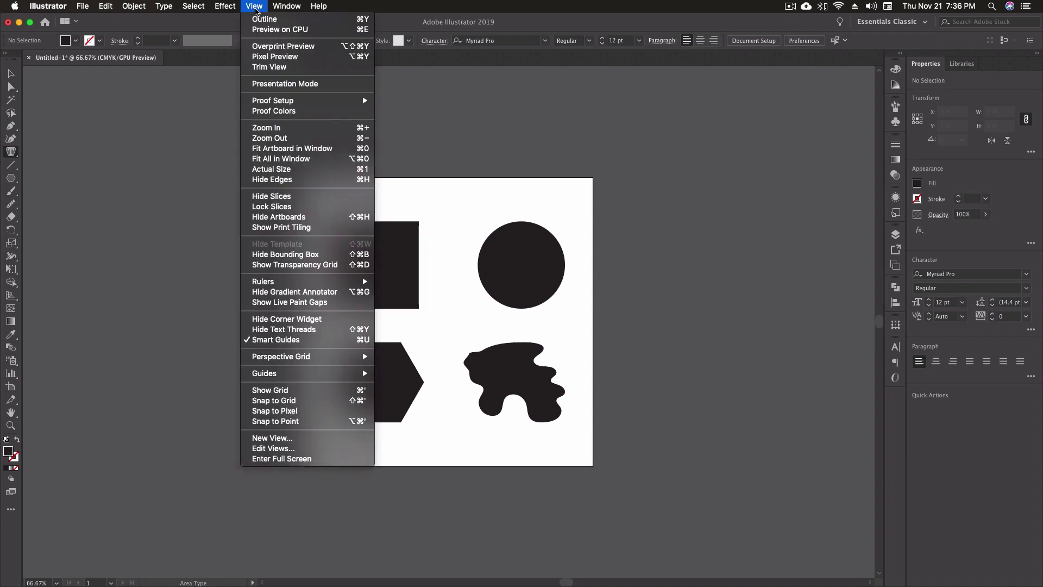
pyautogui.click(292, 340)
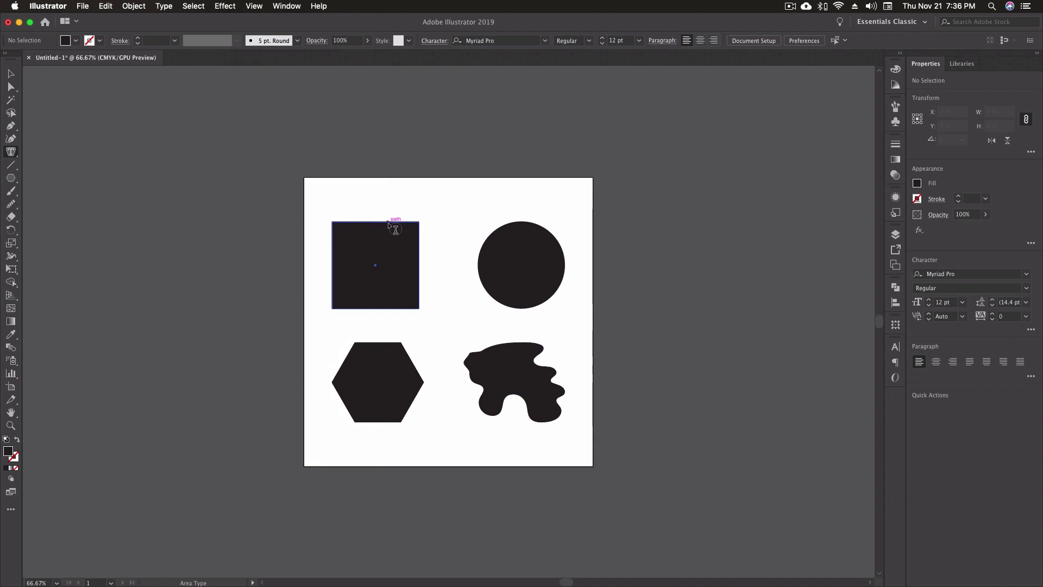
pyautogui.hscroll(1, 388, 229)
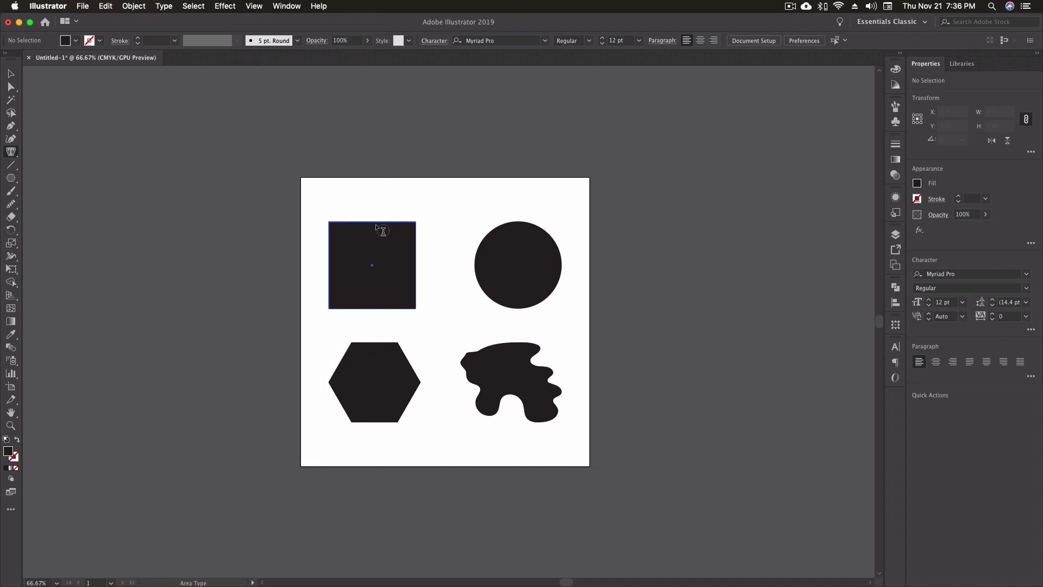
pyautogui.click(254, 6)
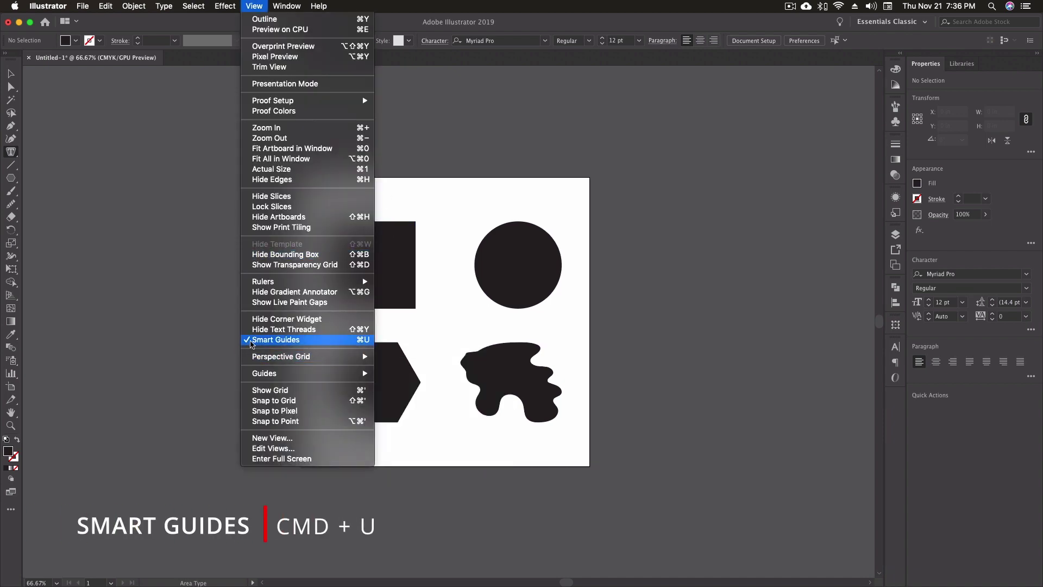
pyautogui.click(454, 178)
# Fill the square with placeholder Lorem ipsum area text and clear the selection
pyautogui.click(354, 228)
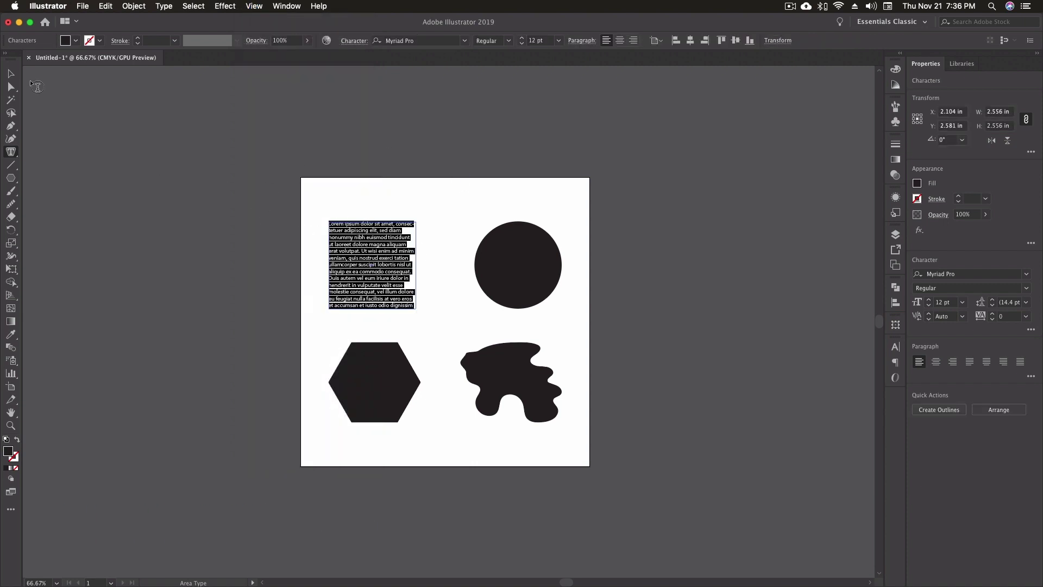
pyautogui.click(11, 74)
pyautogui.click(256, 209)
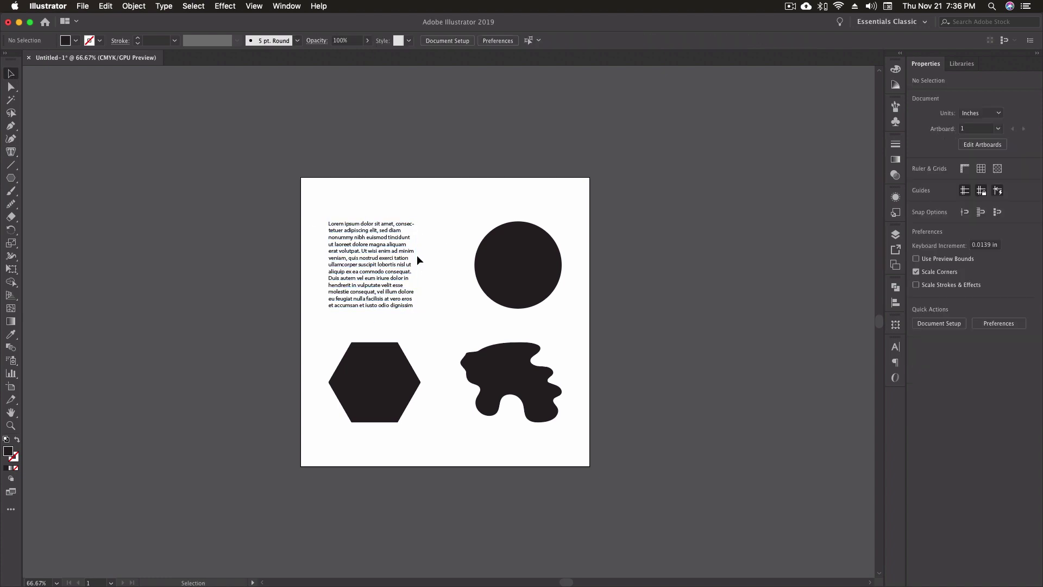
pyautogui.click(379, 307)
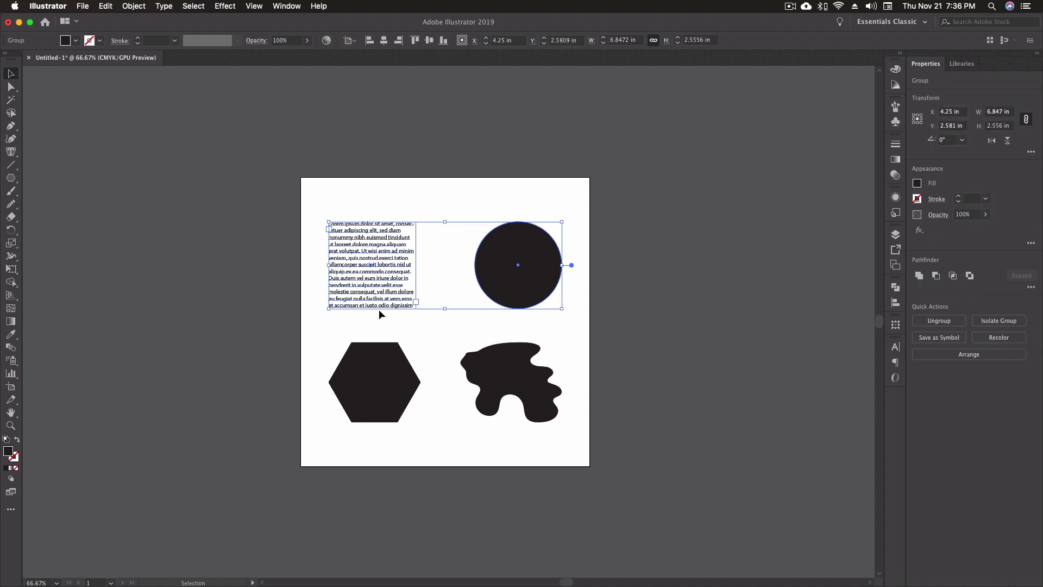
pyautogui.click(436, 321)
# Select the square's text frame alone and make it taller, undoing the widening toward the circle
pyautogui.rightClick(521, 250)
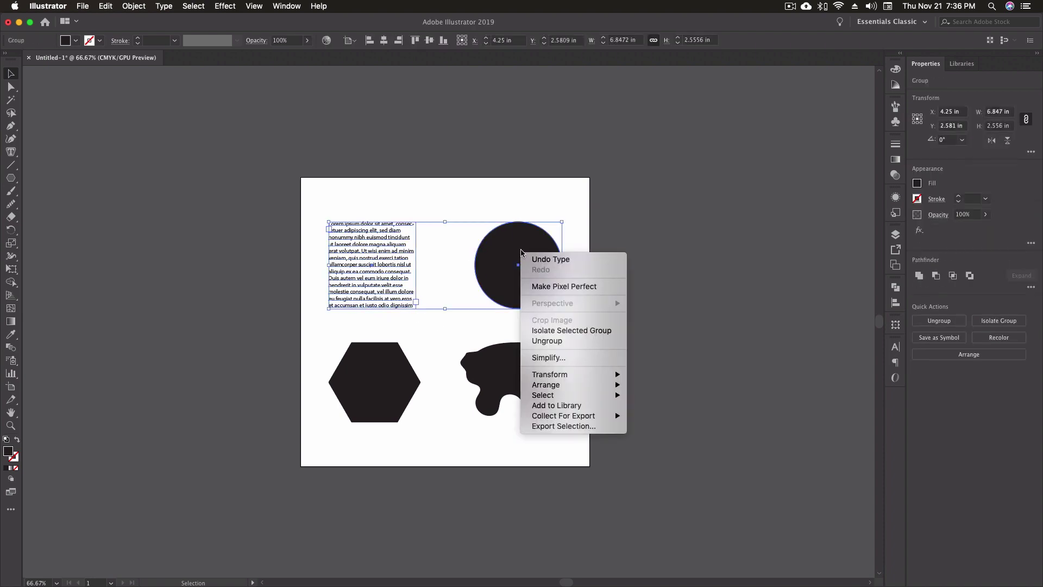
pyautogui.click(705, 315)
pyautogui.click(705, 313)
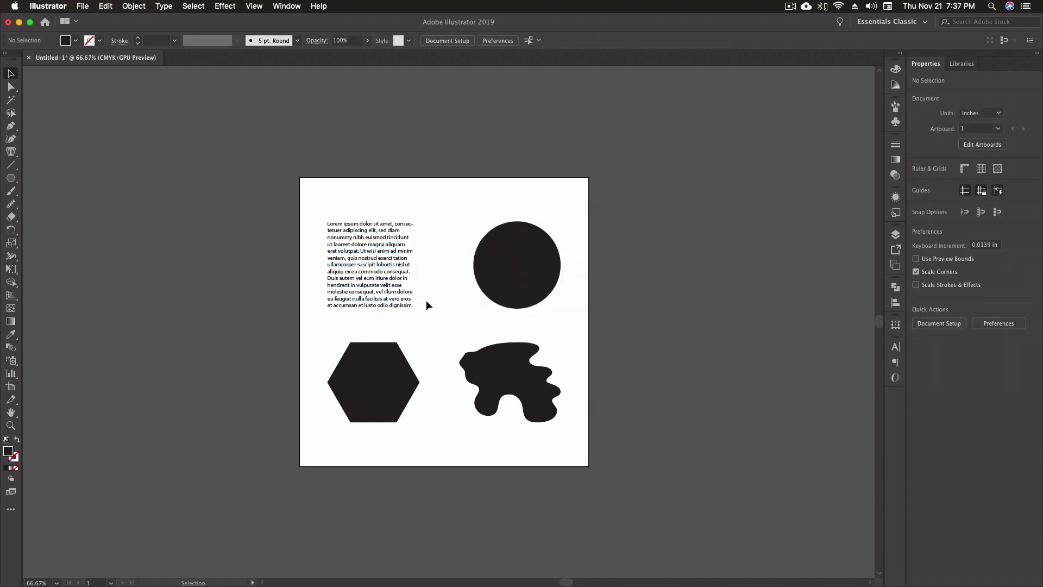
pyautogui.click(402, 246)
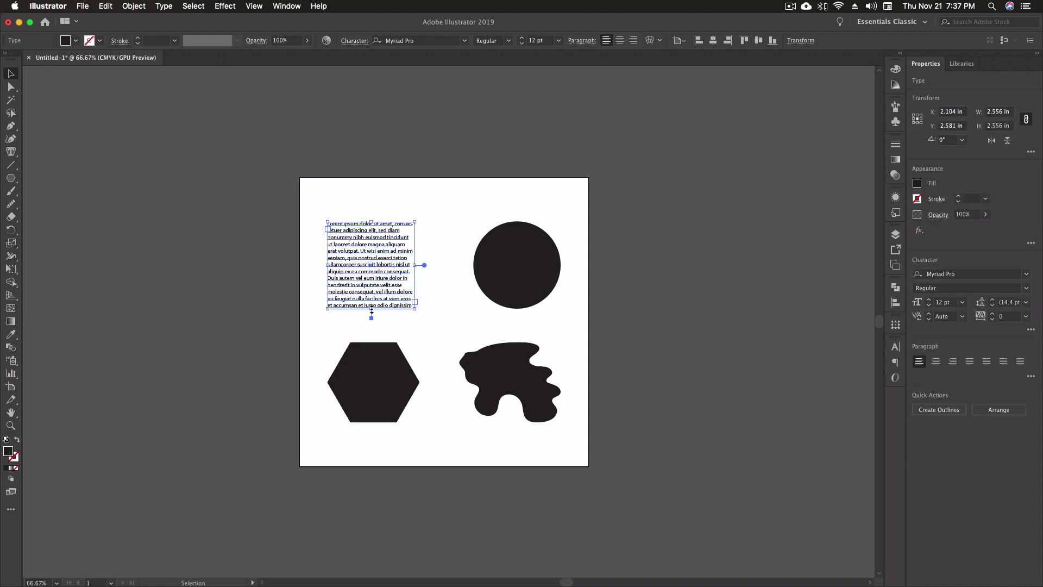
pyautogui.moveTo(371, 309)
pyautogui.mouseDown()
pyautogui.moveTo(371, 337)
pyautogui.moveTo(372, 313)
pyautogui.mouseUp()
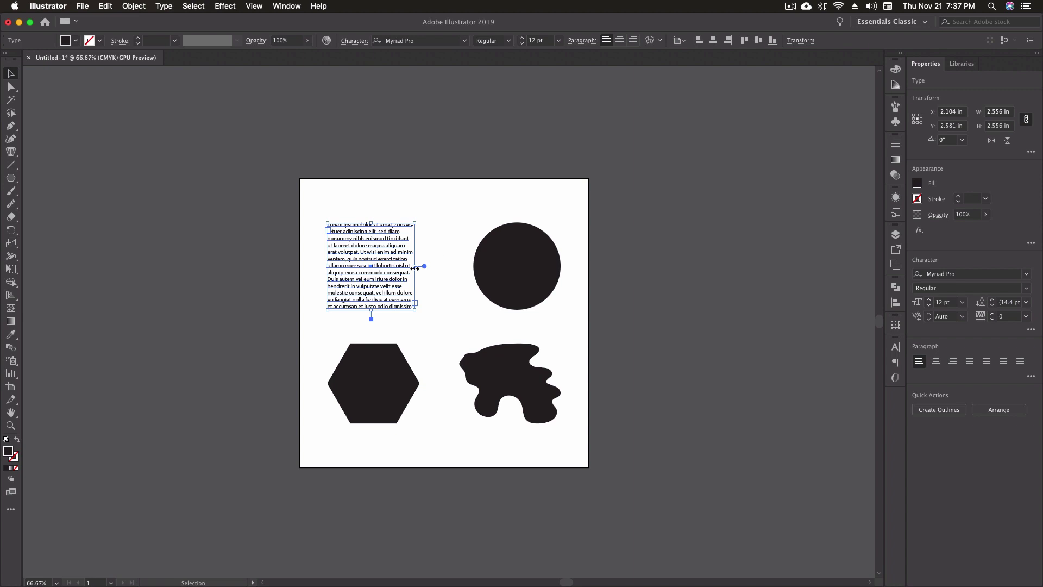
pyautogui.moveTo(415, 267); pyautogui.dragTo(511, 267)
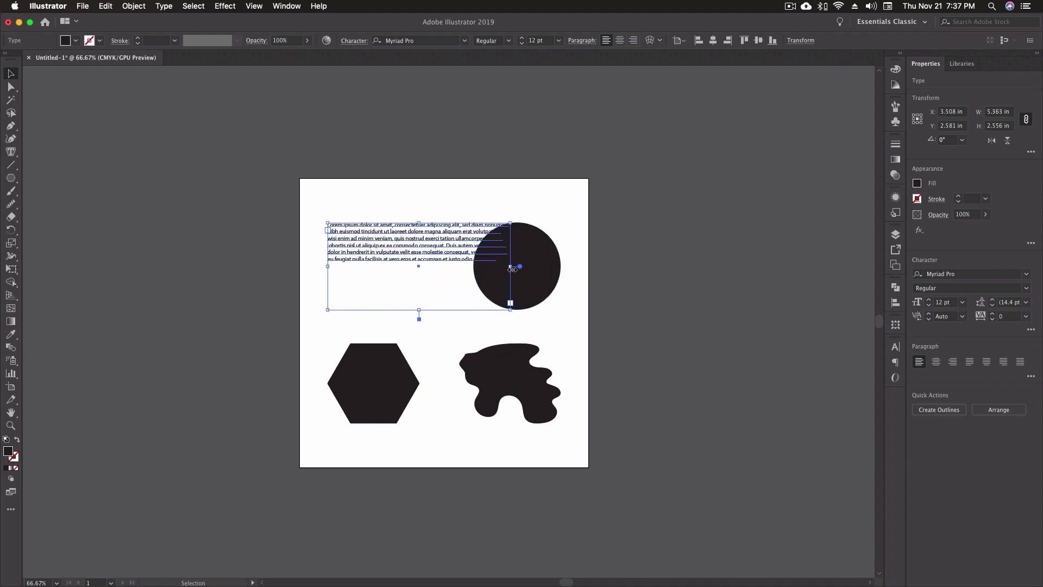
pyautogui.press('super+z')
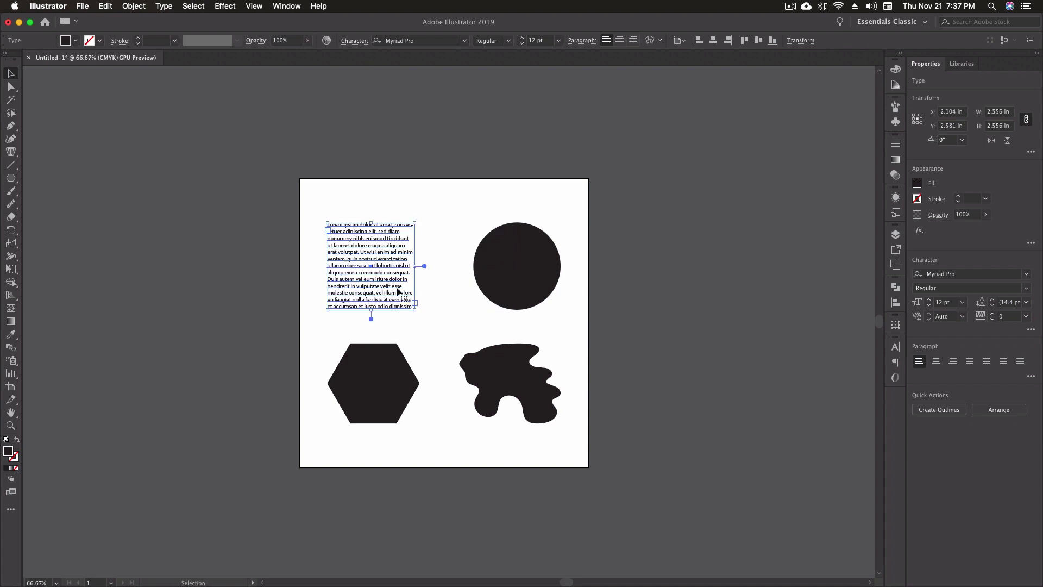
# Select all the square's placeholder text, deselect the frame, and pick up its overflow text
pyautogui.doubleClick(395, 252)
pyautogui.press('super+a')
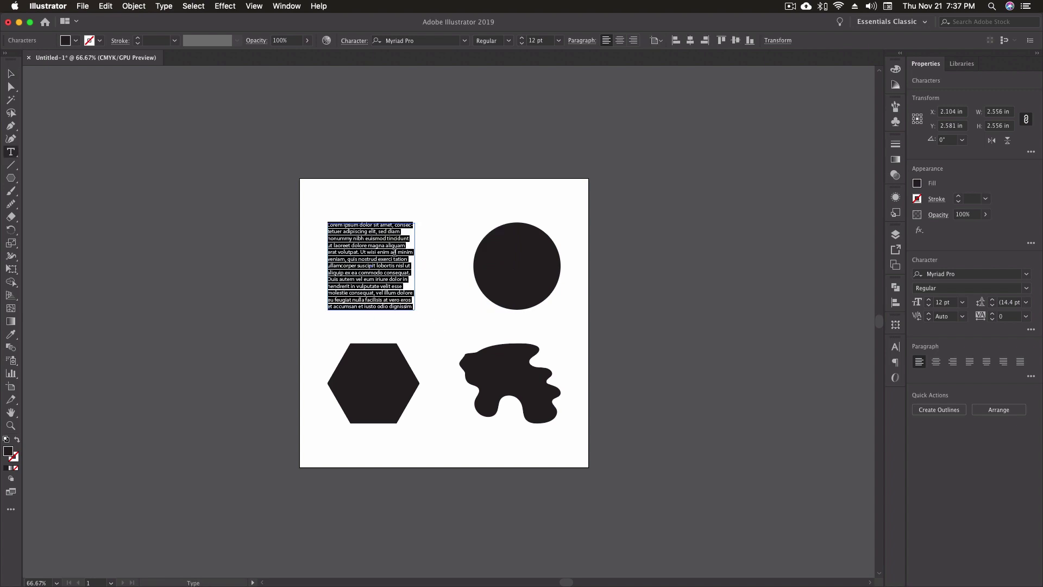
pyautogui.press('super')
pyautogui.press('super+shift+a')
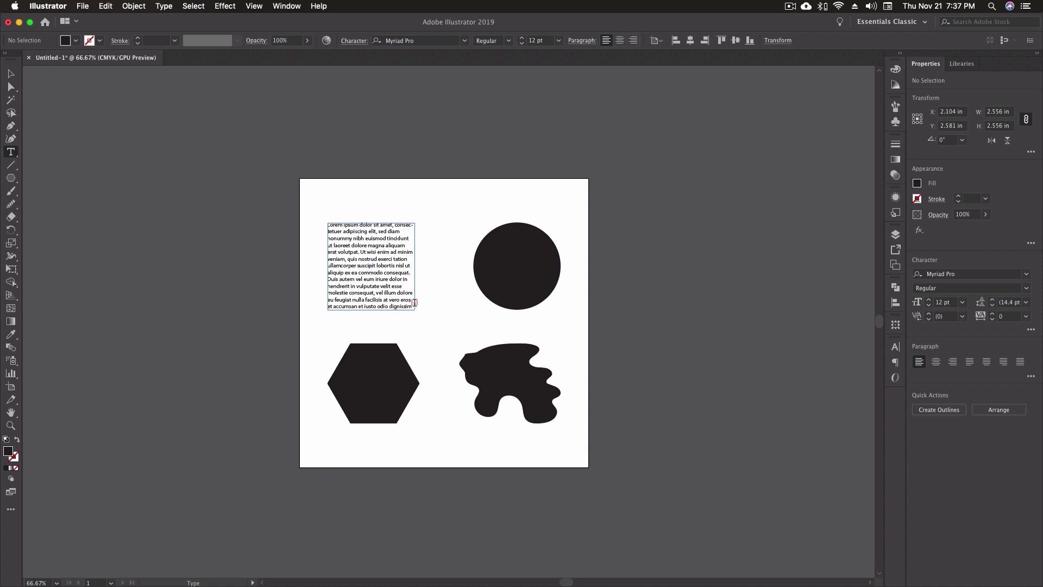
pyautogui.click(415, 303)
# Thread the square's overflow Lorem ipsum into the circle and apply Align Center
pyautogui.click(516, 231)
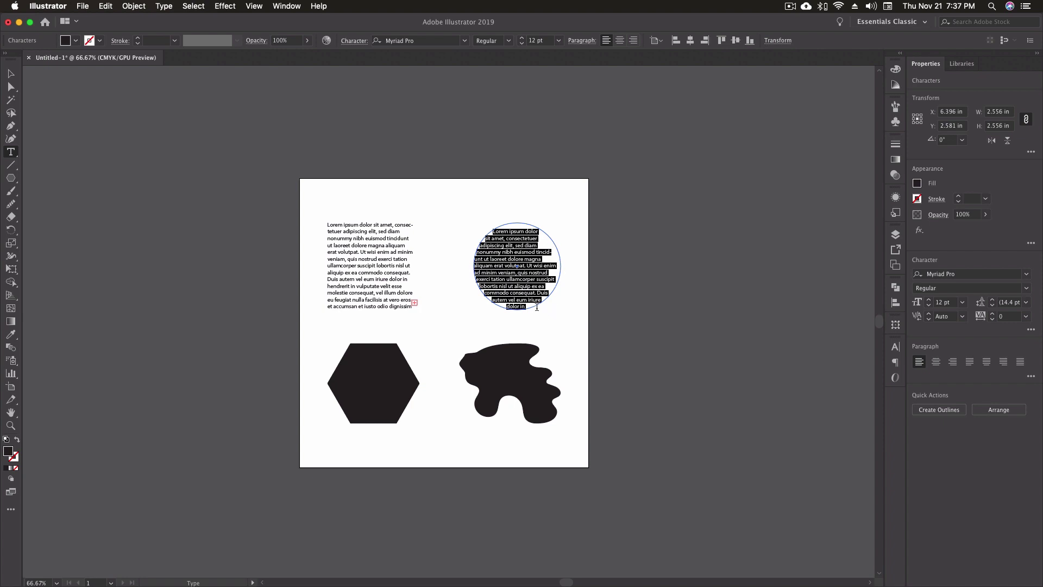
pyautogui.click(620, 41)
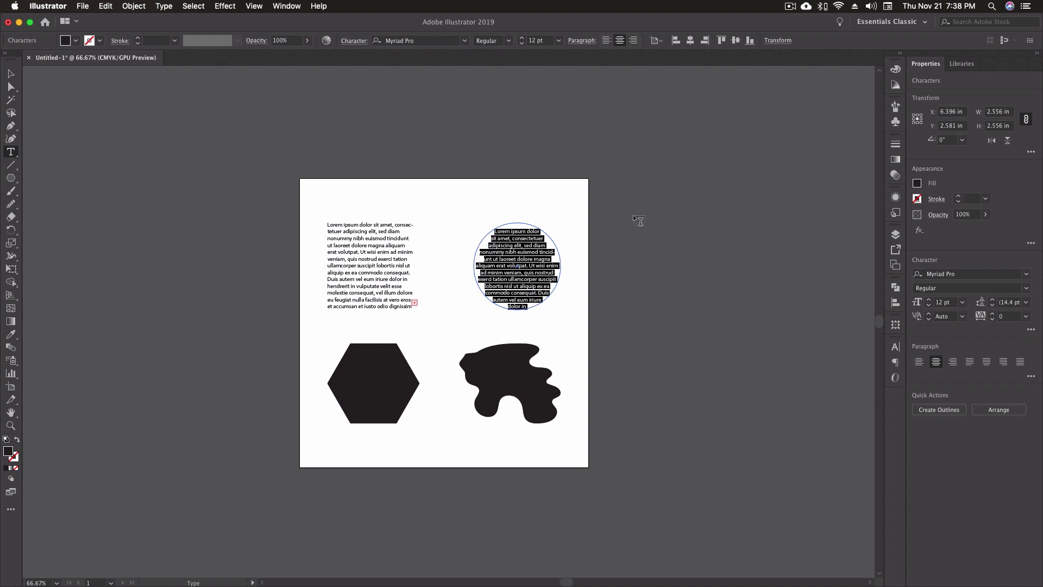
pyautogui.hscroll(-2, 623, 103)
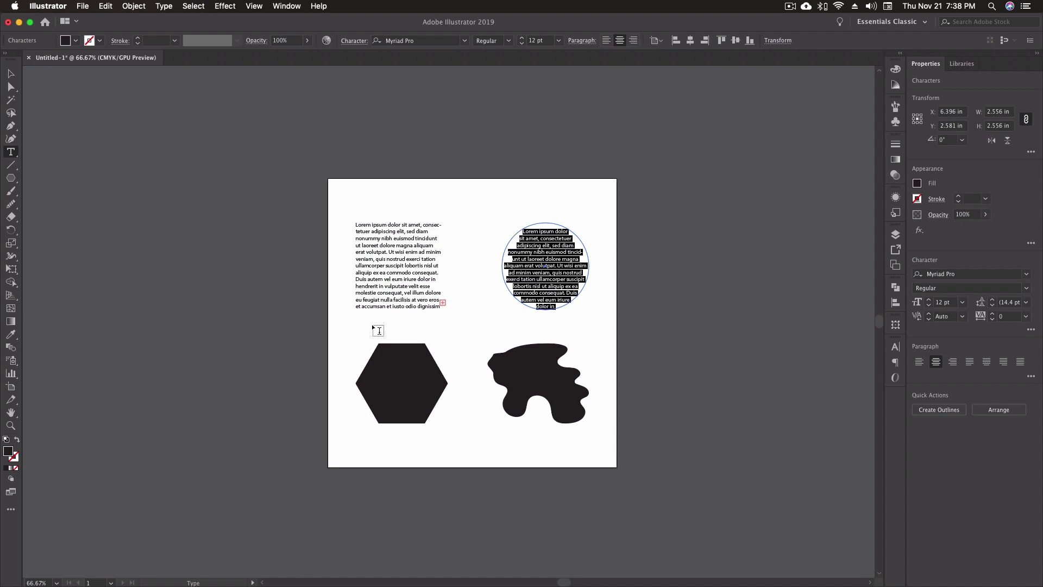
# Fill the hexagon with Lorem ipsum set to Justify with Last Line Centered, then deselect it
pyautogui.click(402, 350)
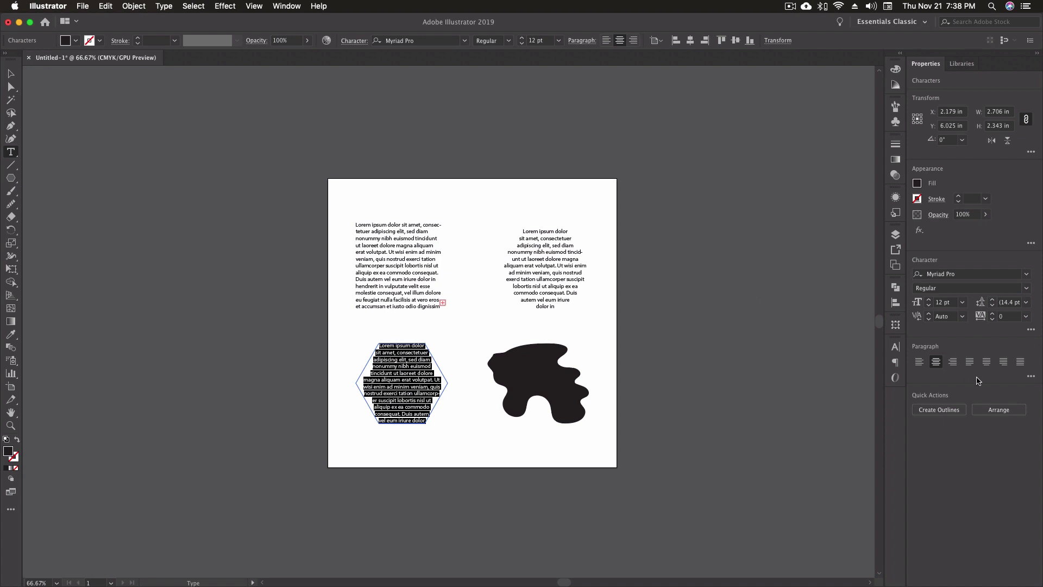
pyautogui.click(987, 363)
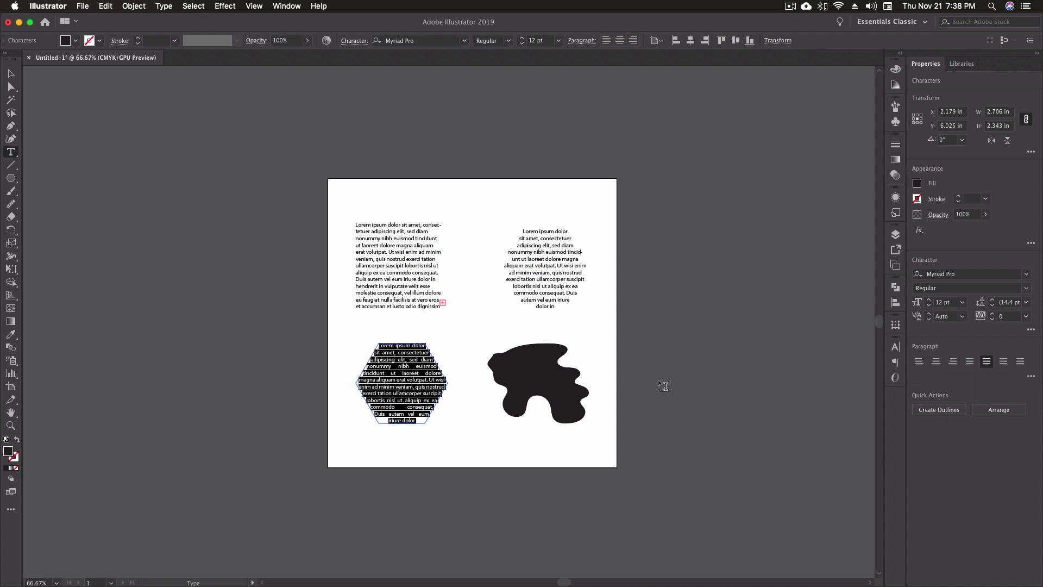
pyautogui.press('Escape')
pyautogui.click(441, 471)
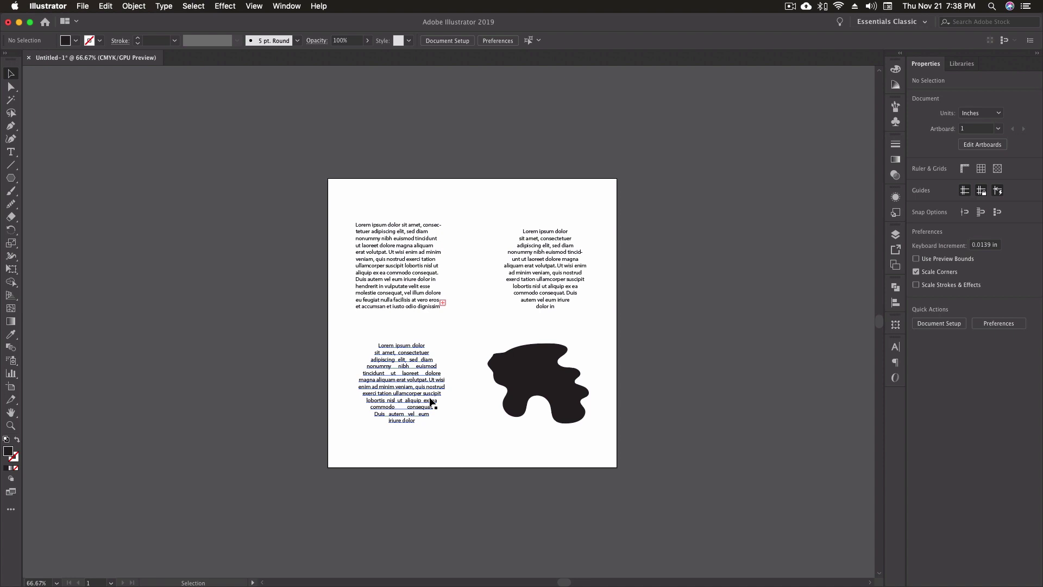
# Turn the blob into area type filled with placeholder text and reselect the text object
pyautogui.click(520, 391)
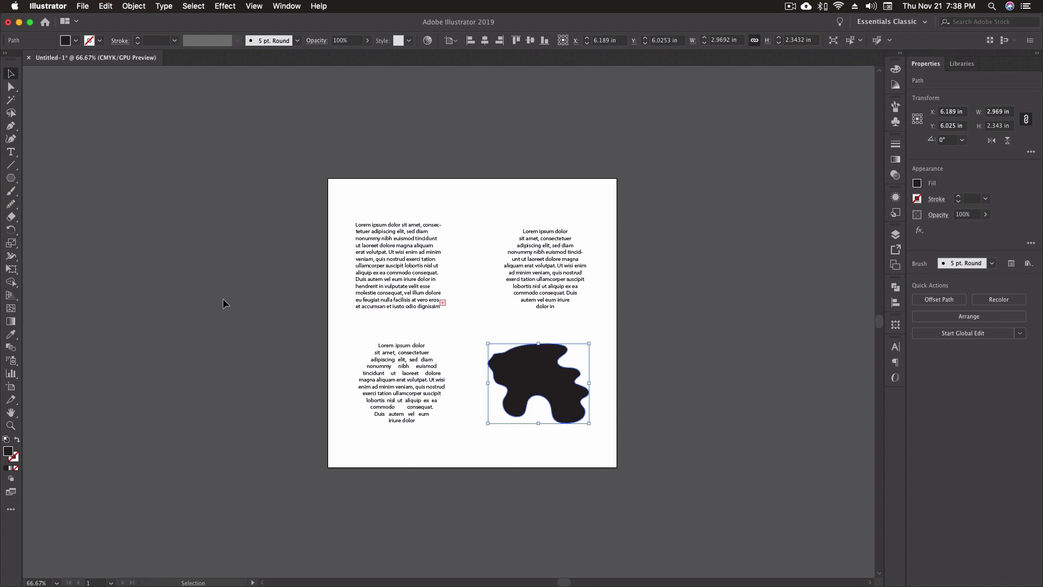
pyautogui.click(11, 152)
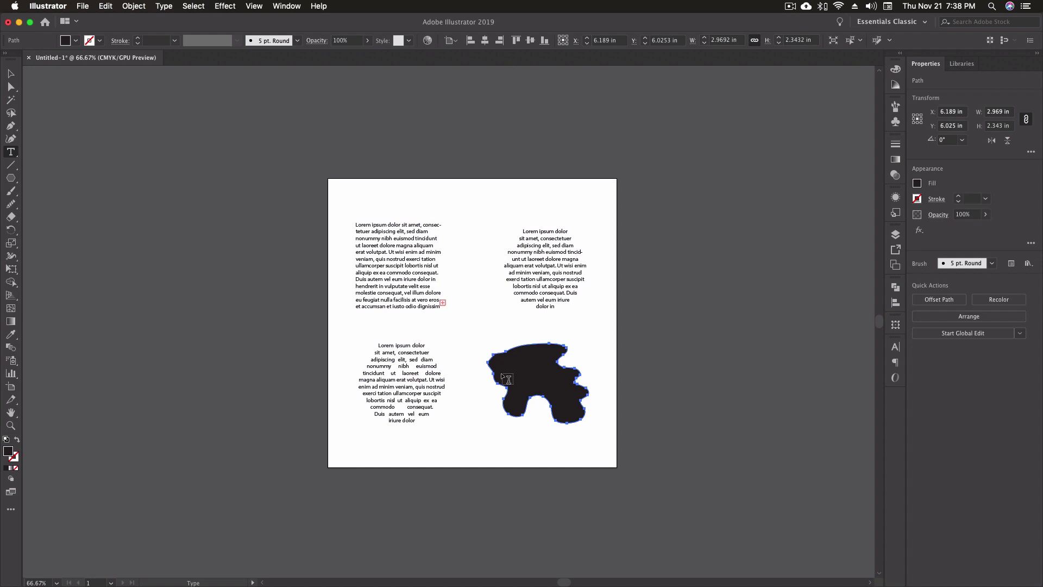
pyautogui.click(523, 348)
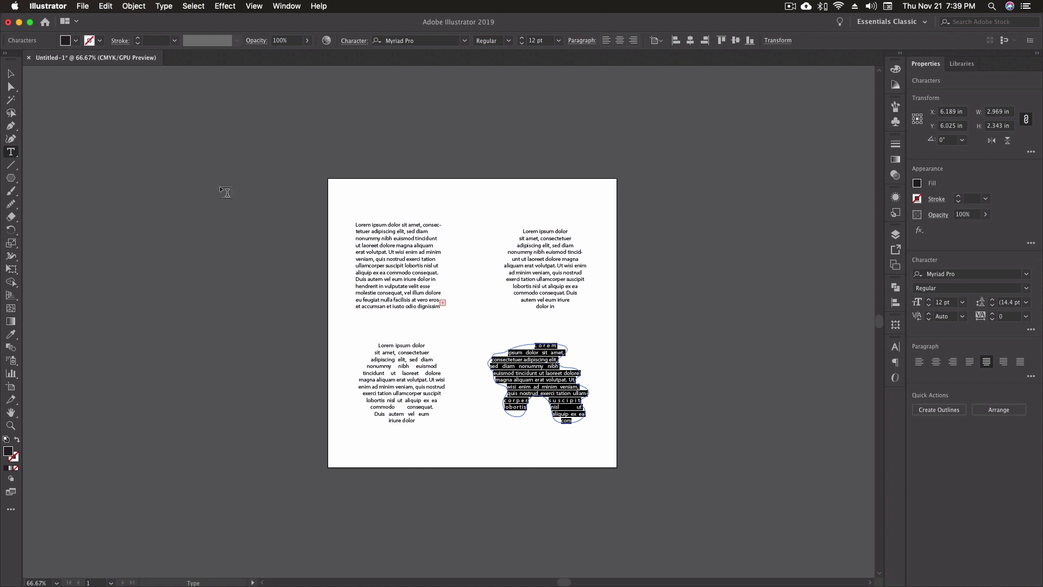
pyautogui.click(13, 73)
pyautogui.click(626, 356)
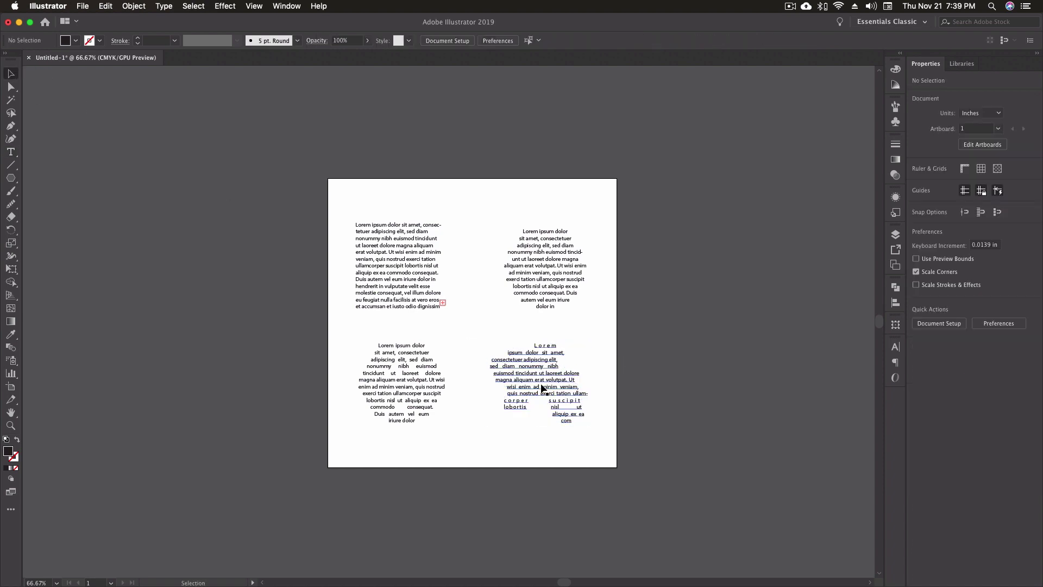
pyautogui.click(545, 387)
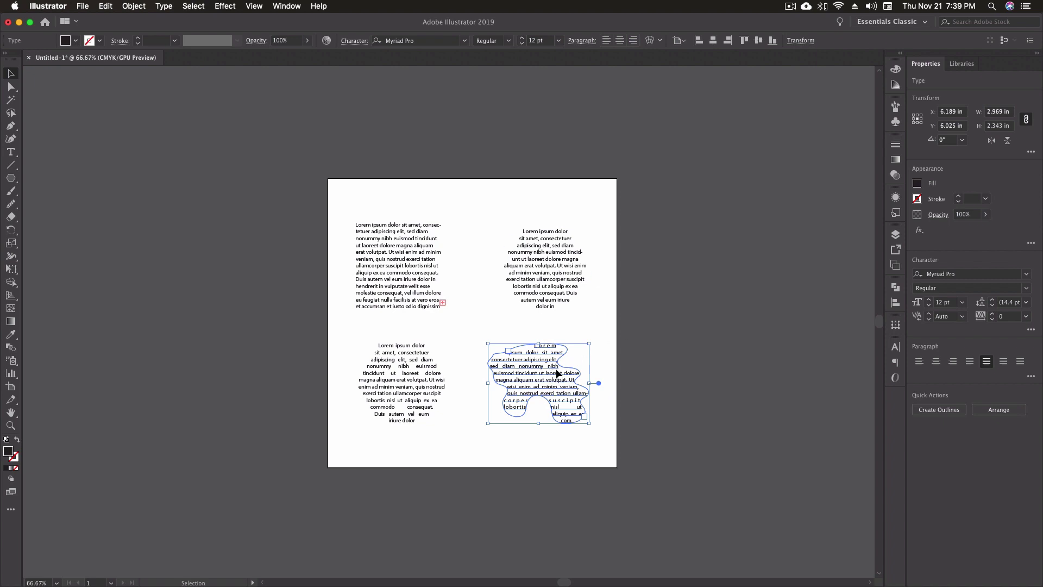
# Left-align the blob text and raise its font size to 16 pt
pyautogui.click(939, 364)
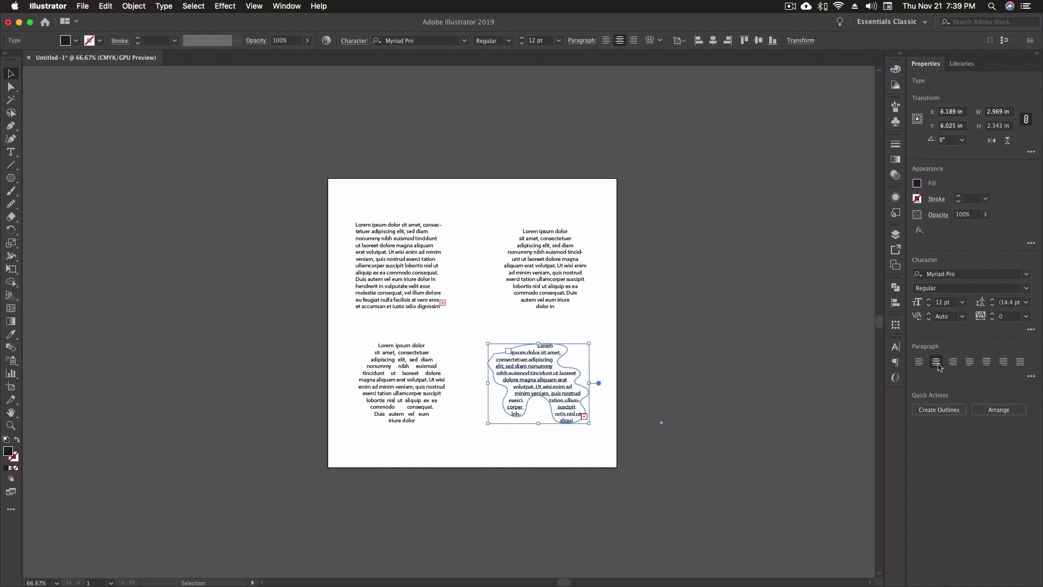
pyautogui.click(920, 362)
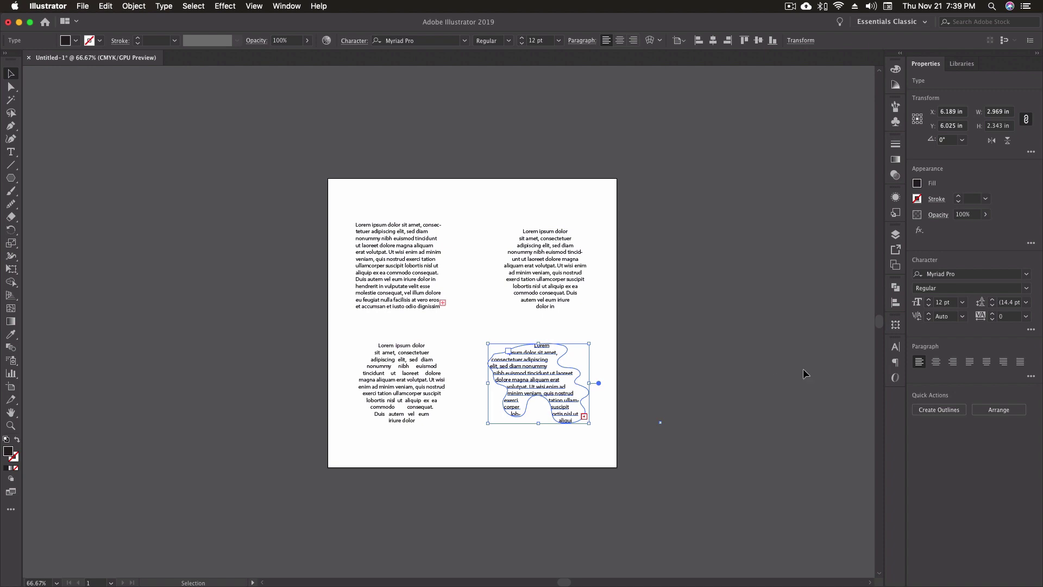
pyautogui.click(929, 301)
pyautogui.click(929, 301)
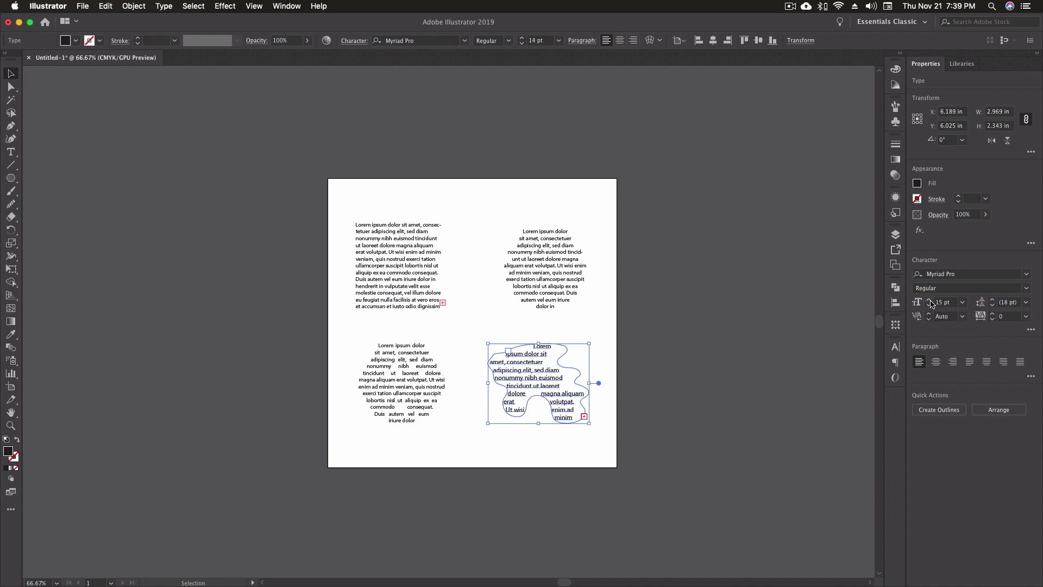
pyautogui.click(929, 300)
pyautogui.click(929, 300)
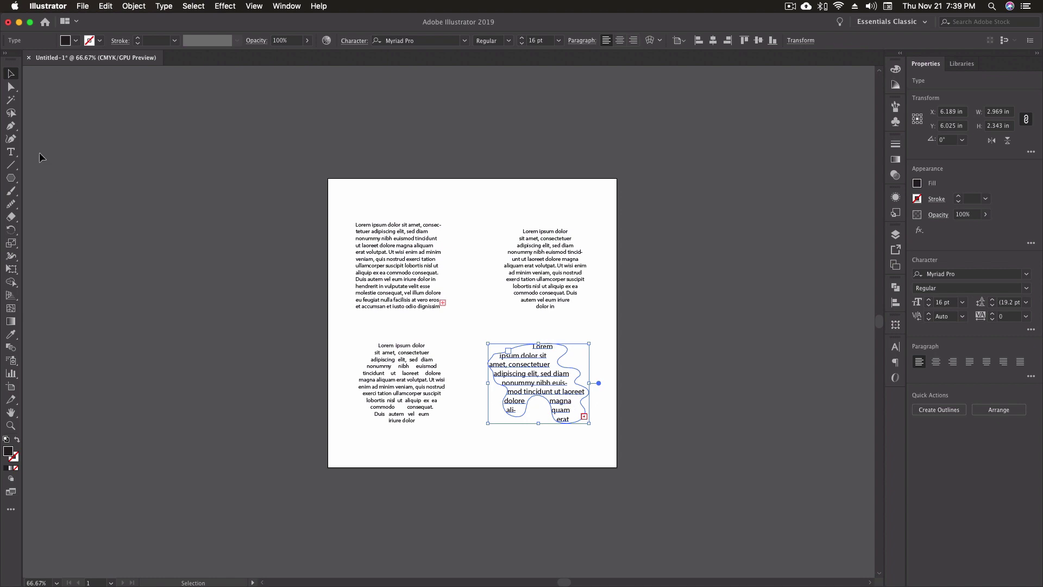
# Pick the Area Type Tool from the Type tool flyout in the toolbar
pyautogui.click(11, 151)
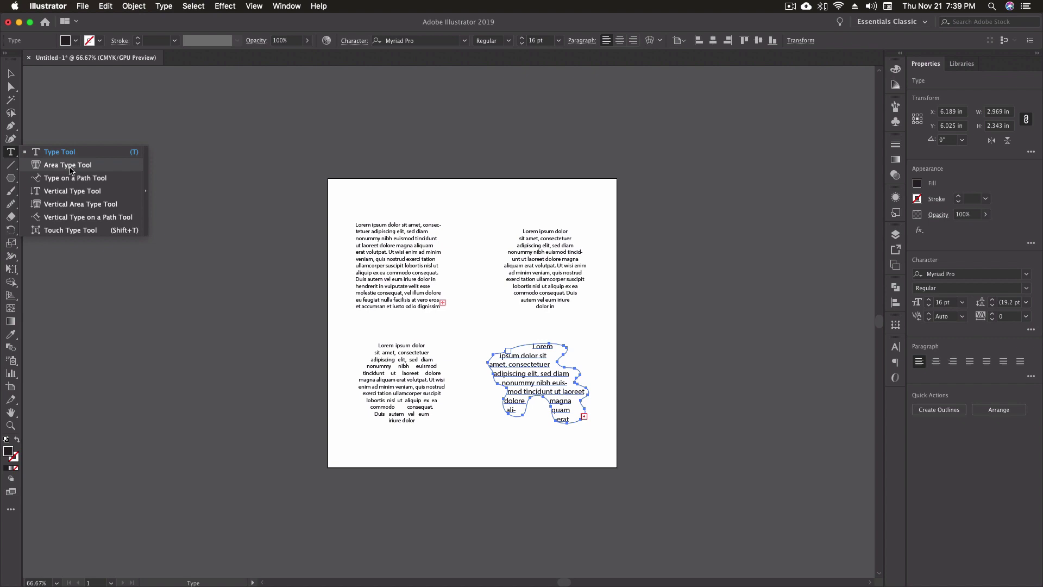
pyautogui.click(69, 165)
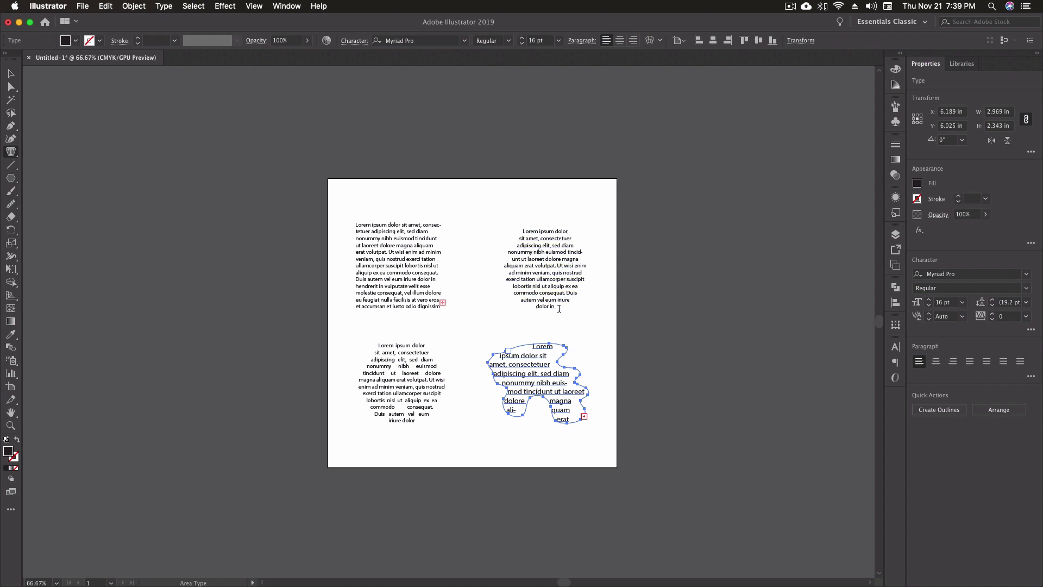